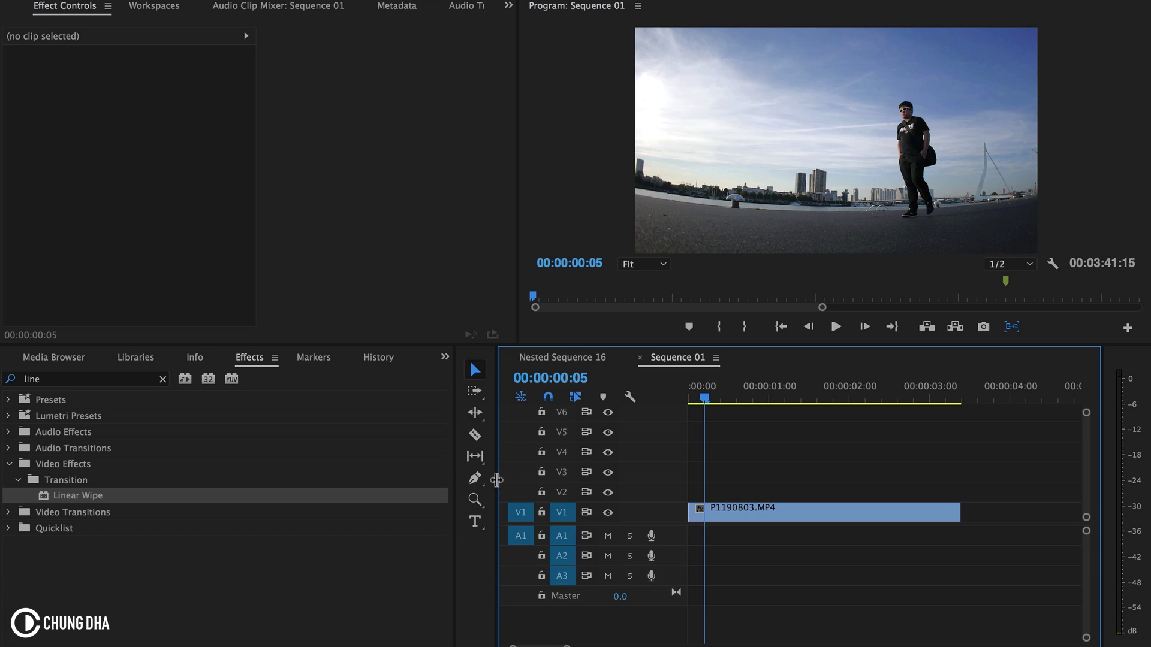
Add a title reading 'CHUNGDHA' near the top-right of the video frame.
left_click(477, 513)
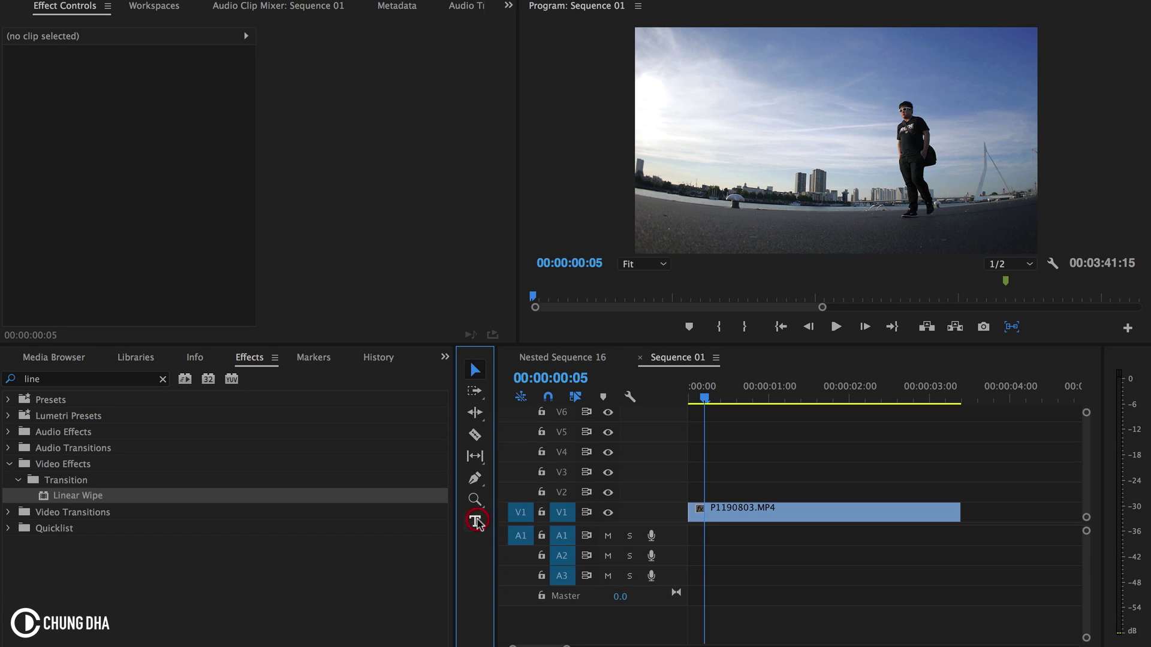
left_click(943, 63)
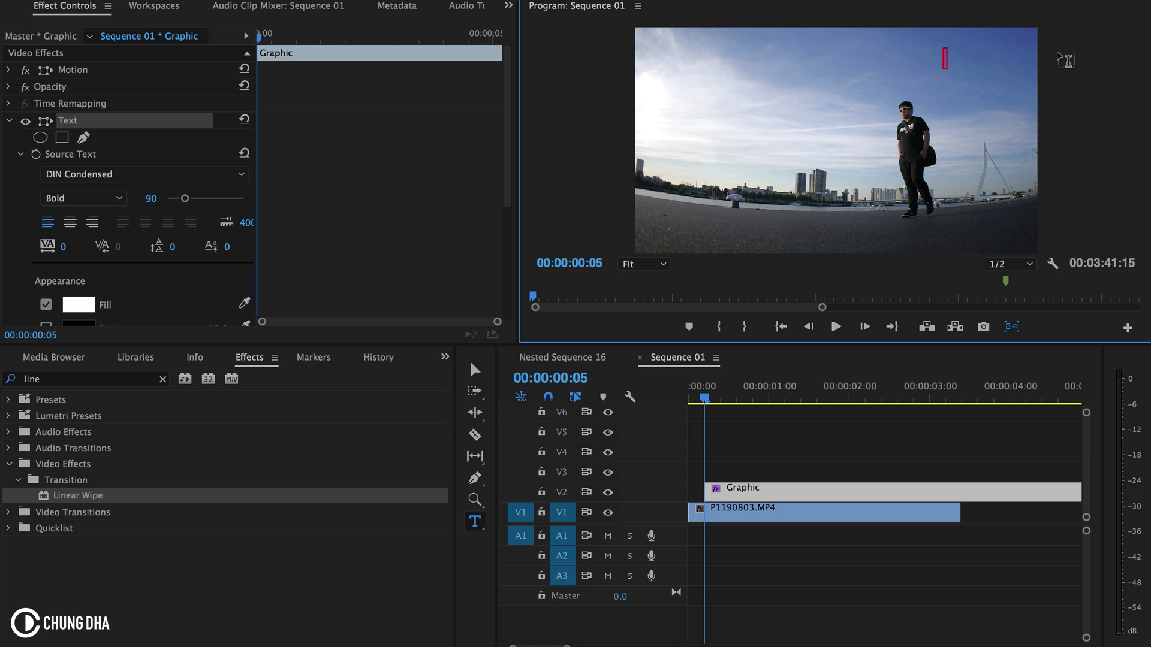
type("CHUN")
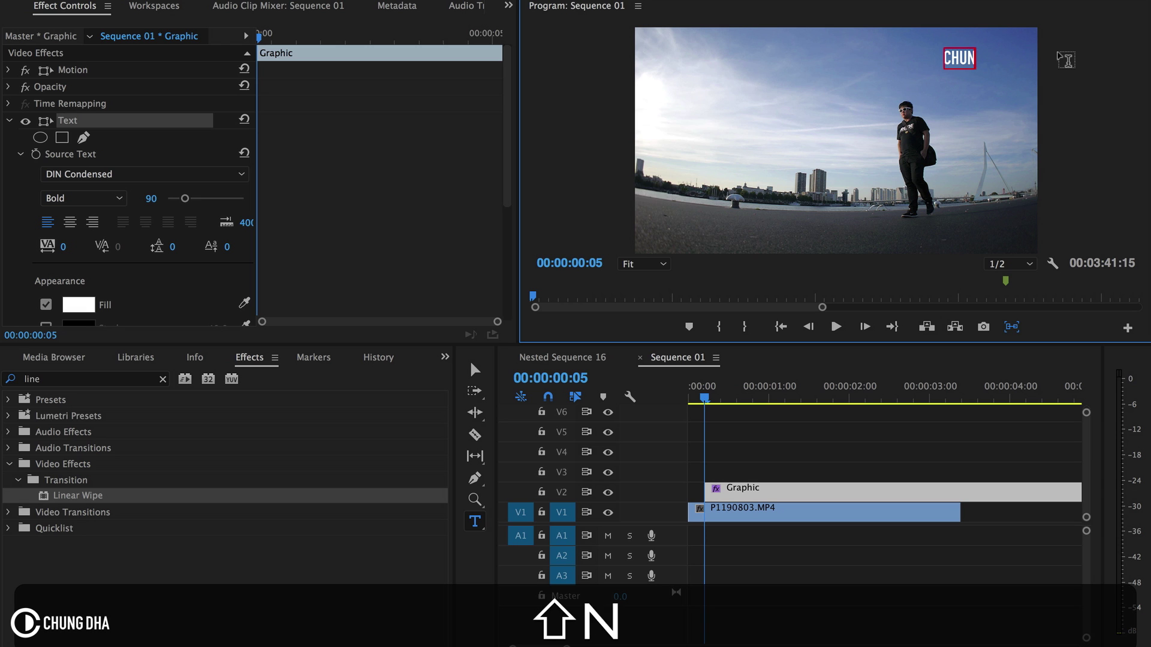
type("GDHA")
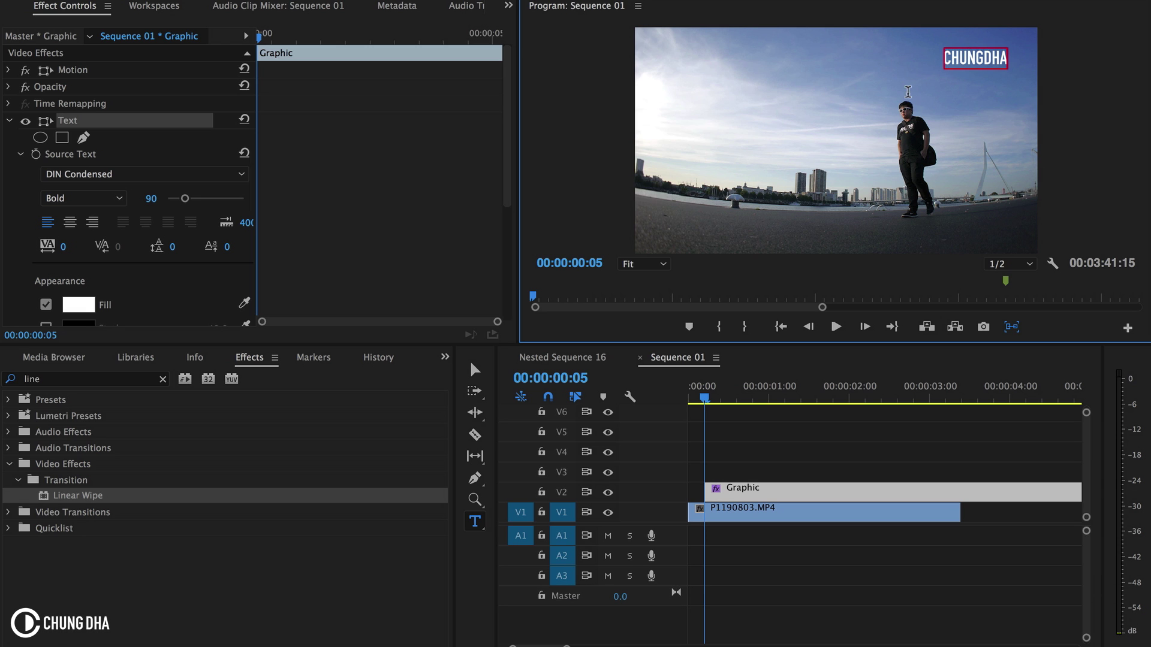
Draw a straight pen line beneath the CHUNGDHA title, starting beside it.
left_click(475, 479)
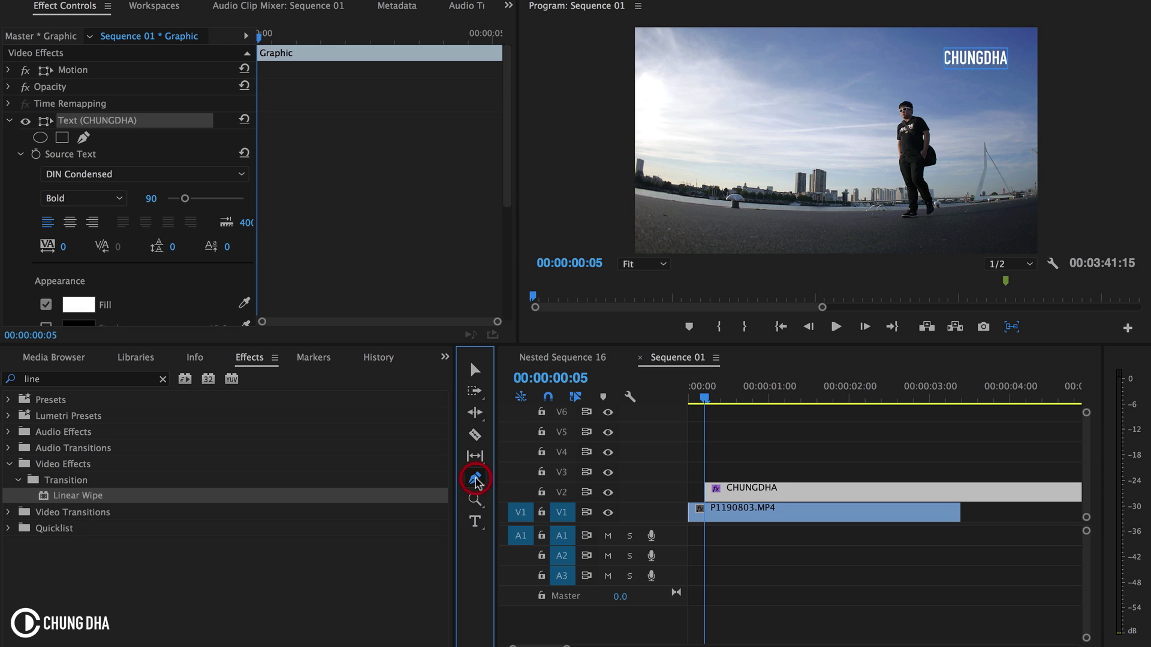
left_click(1006, 67)
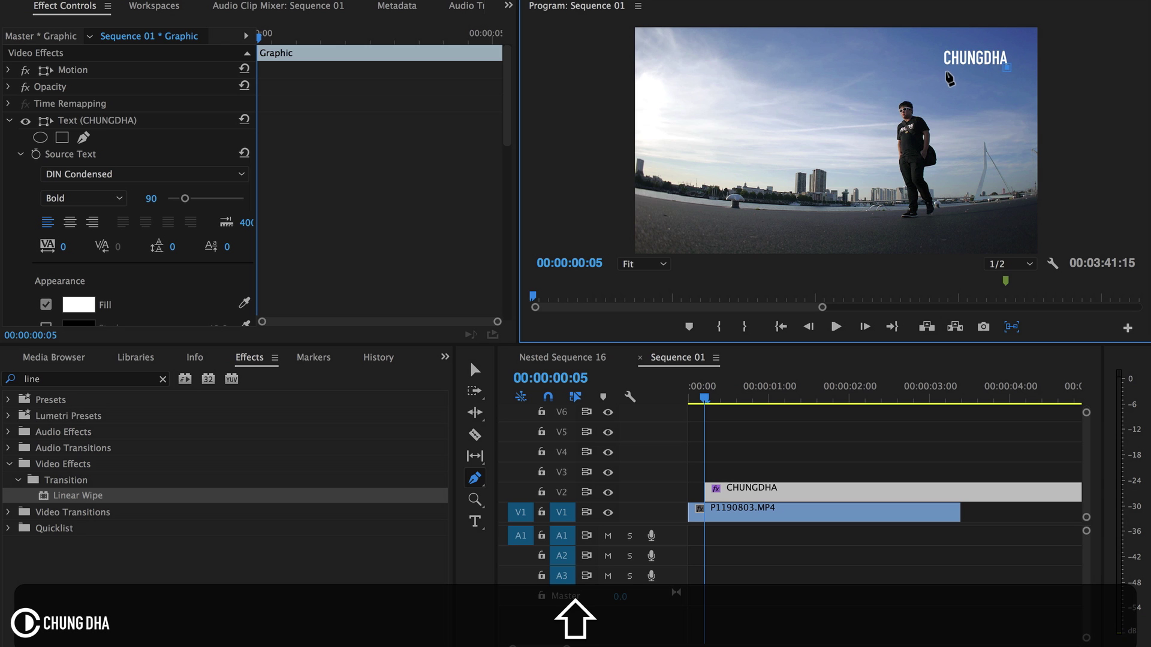
left_click(947, 71, "shift")
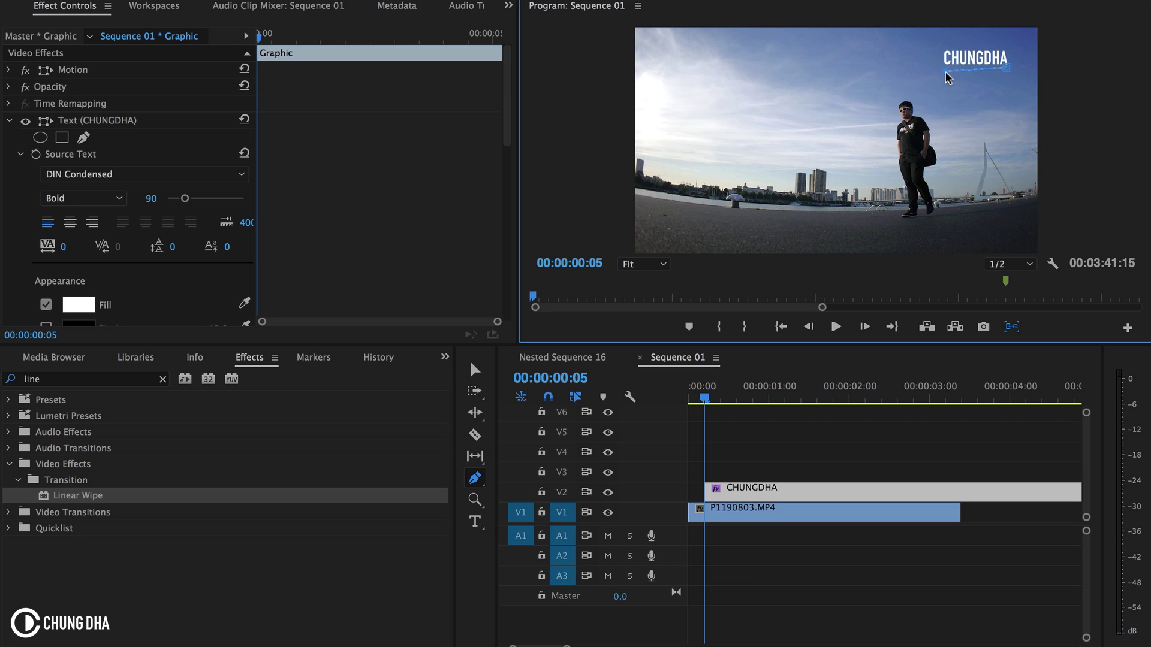
left_click(946, 71)
Extend the line down toward the walking person and view the Program monitor at 100%.
left_click(923, 123)
left_click(648, 264)
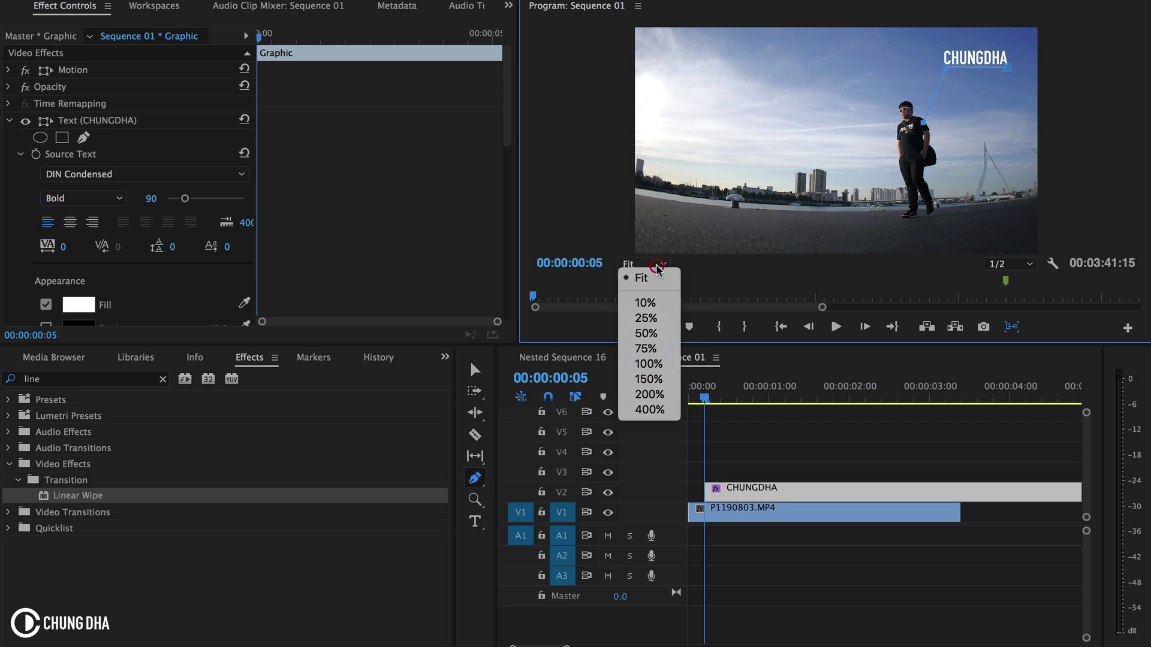
left_click(659, 364)
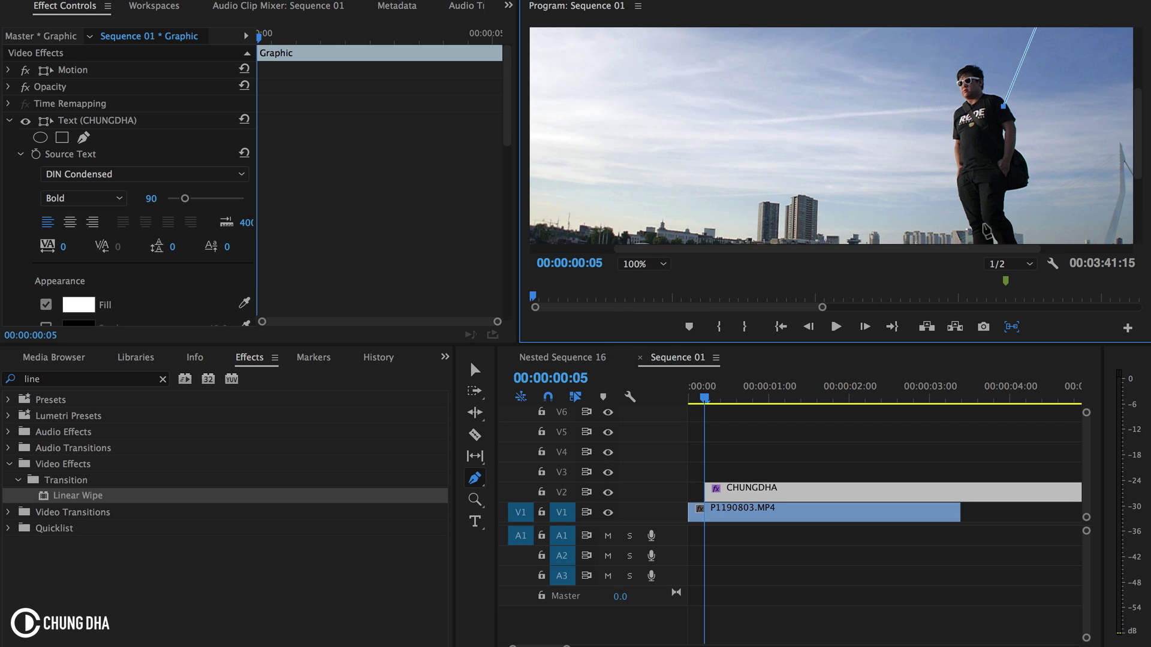
left_click_drag(967, 252, 1027, 250)
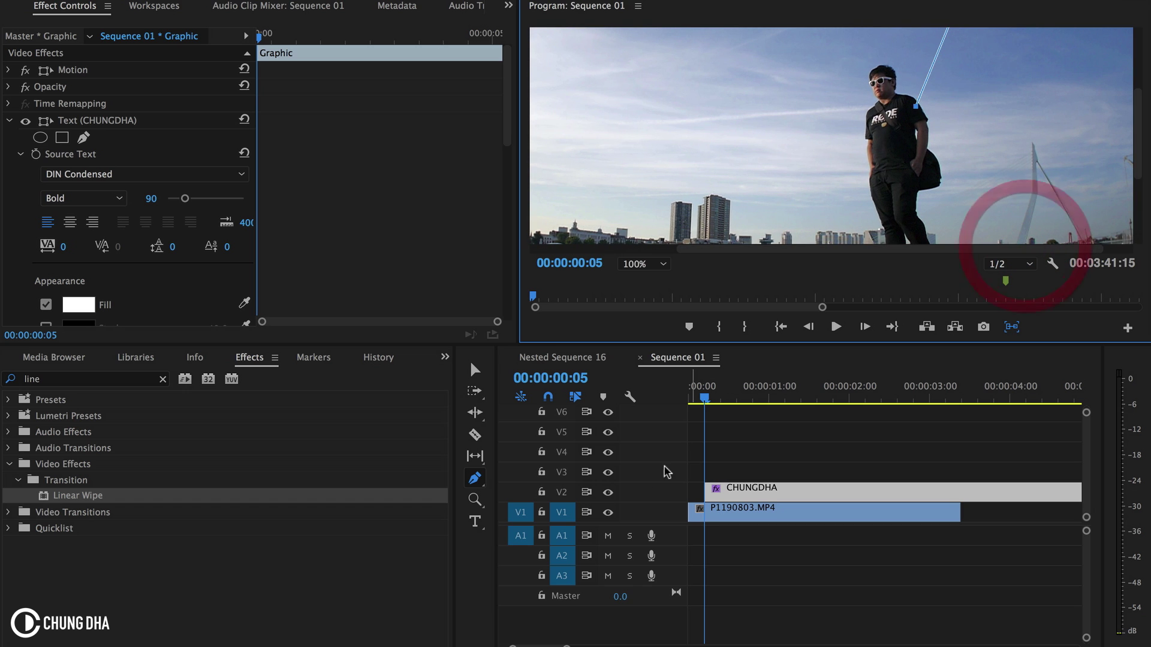
Toggle V2 visibility to check the line, then select Shape 01 in Effect Controls.
left_click(608, 492)
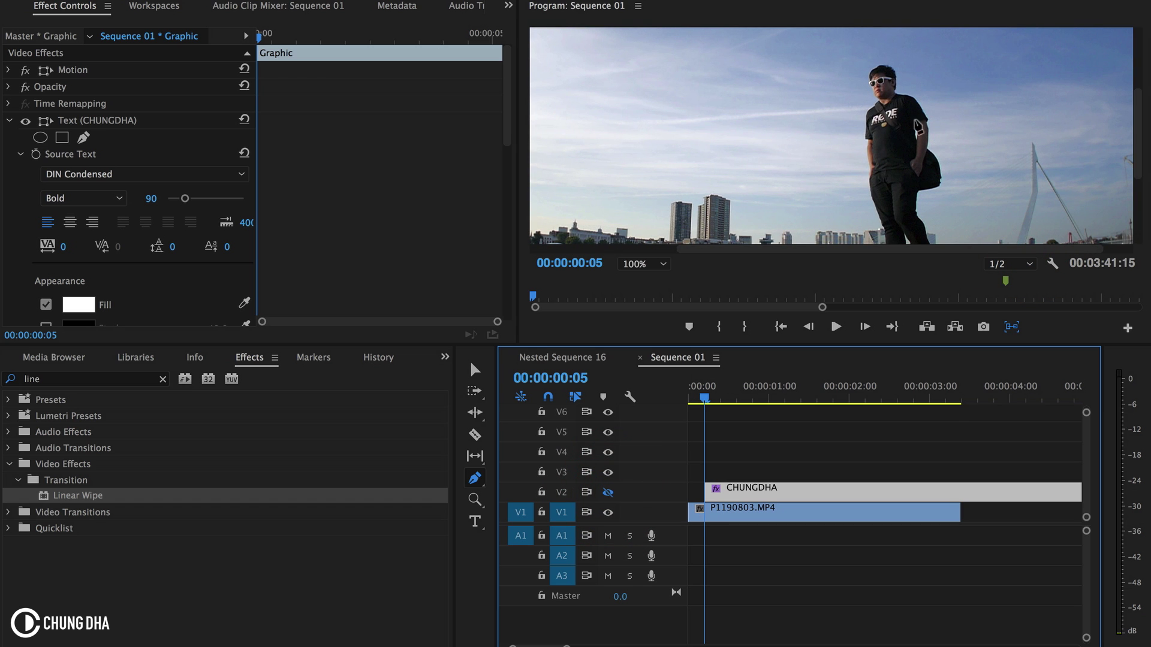
left_click_drag(960, 247, 990, 247)
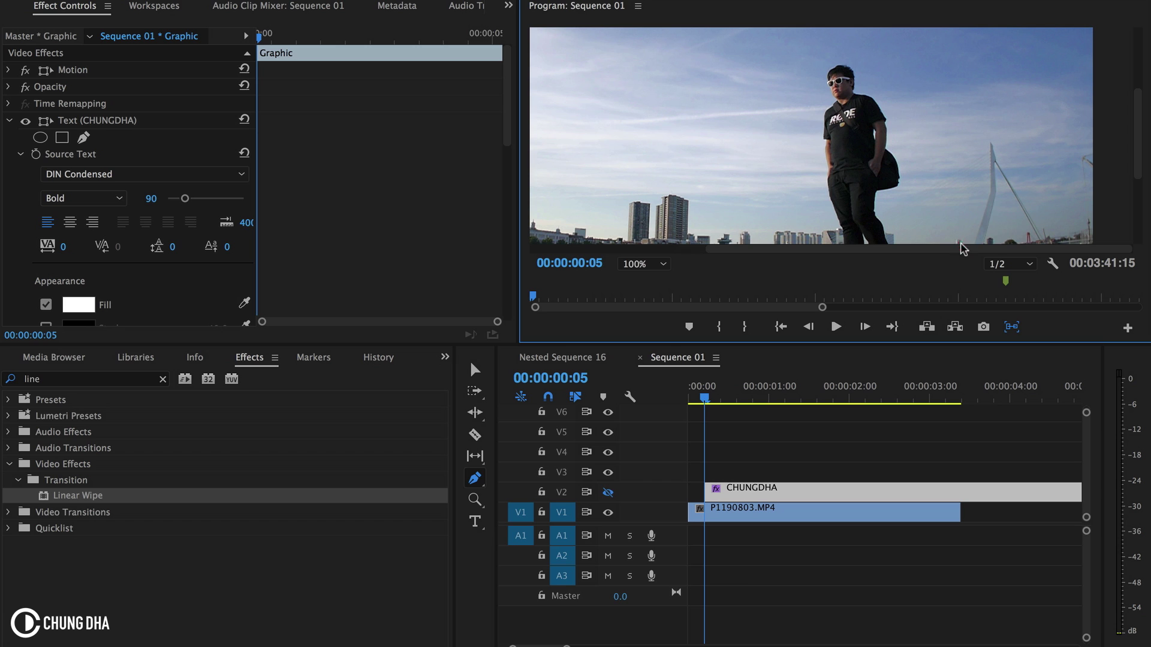
left_click(608, 492)
left_click(301, 212)
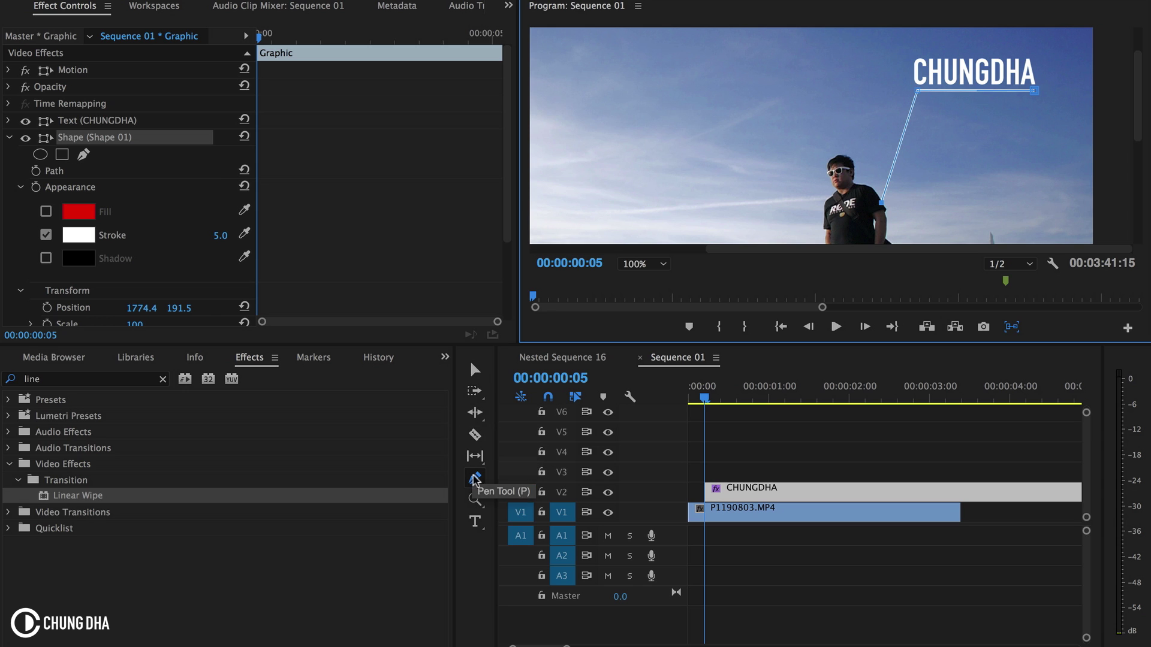
left_click(476, 371)
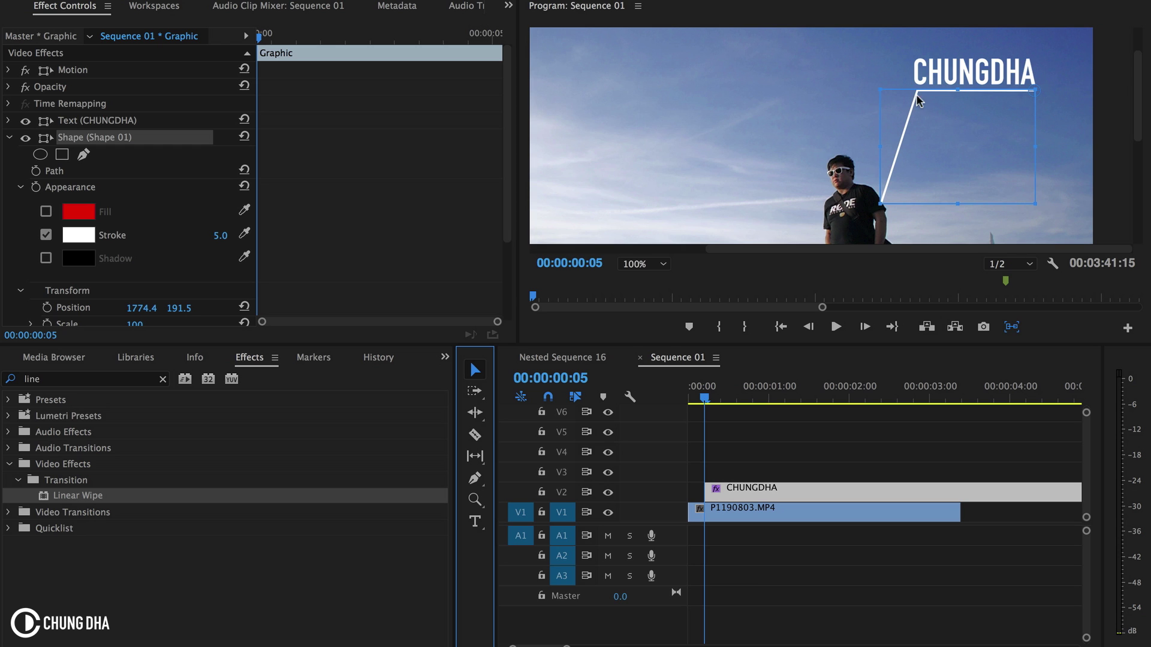
left_click(476, 479)
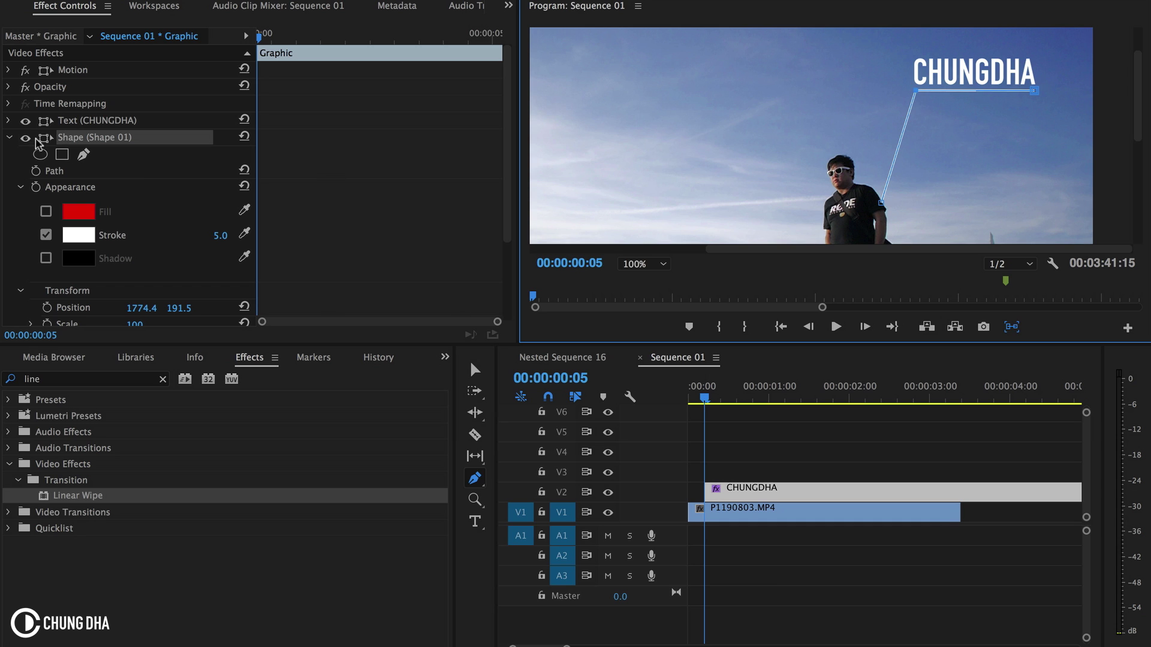
Enable Path keyframing on Shape 01, advance five frames, and reselect the line shape.
left_click(53, 172)
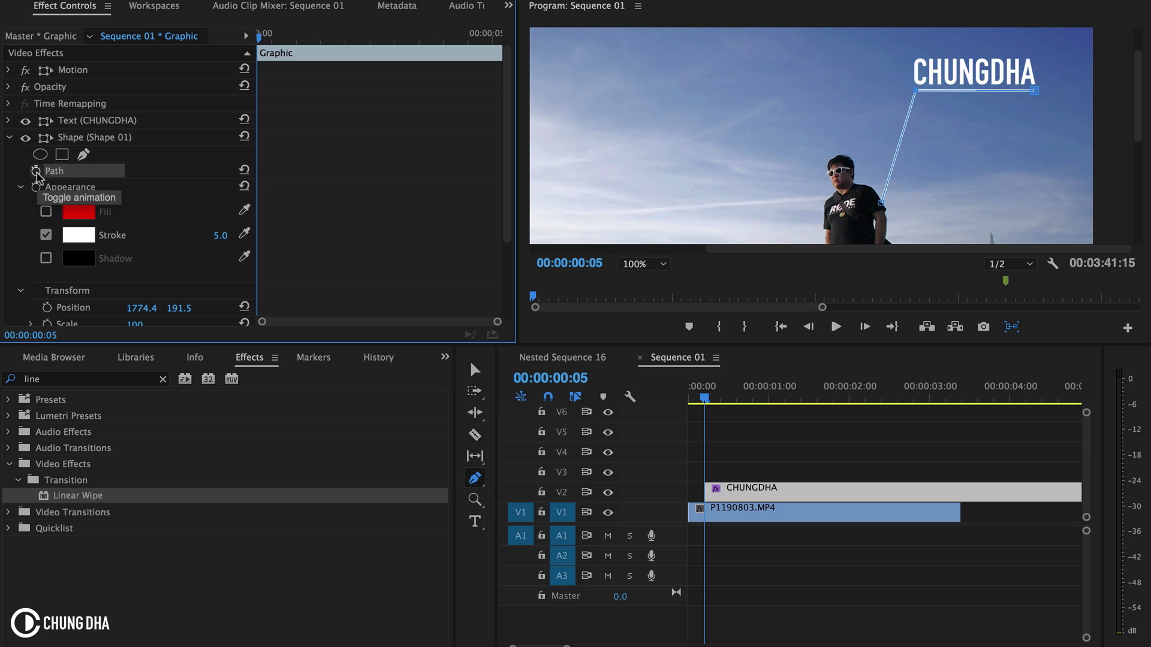
left_click(36, 172)
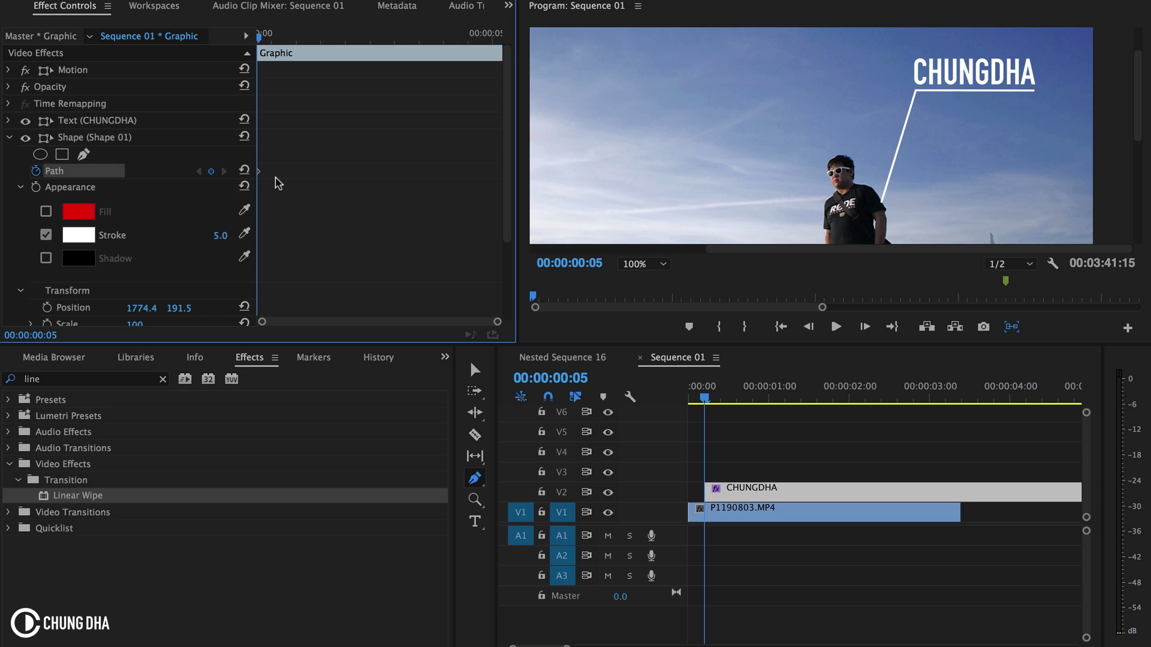
key("shift")
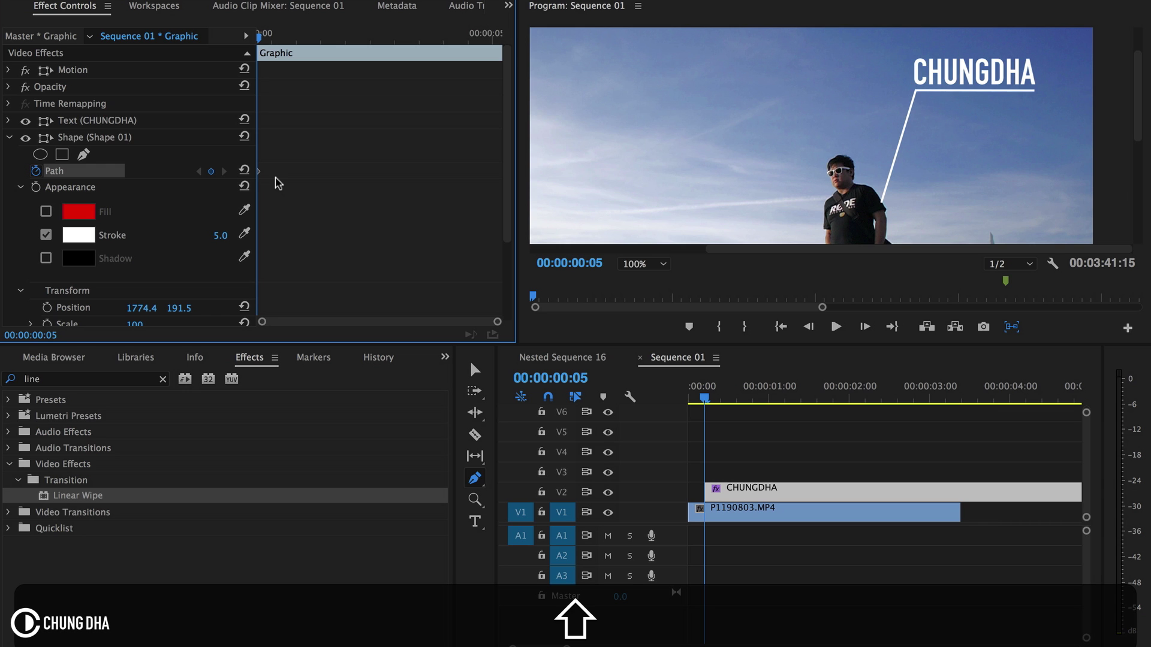
key("shift+Right")
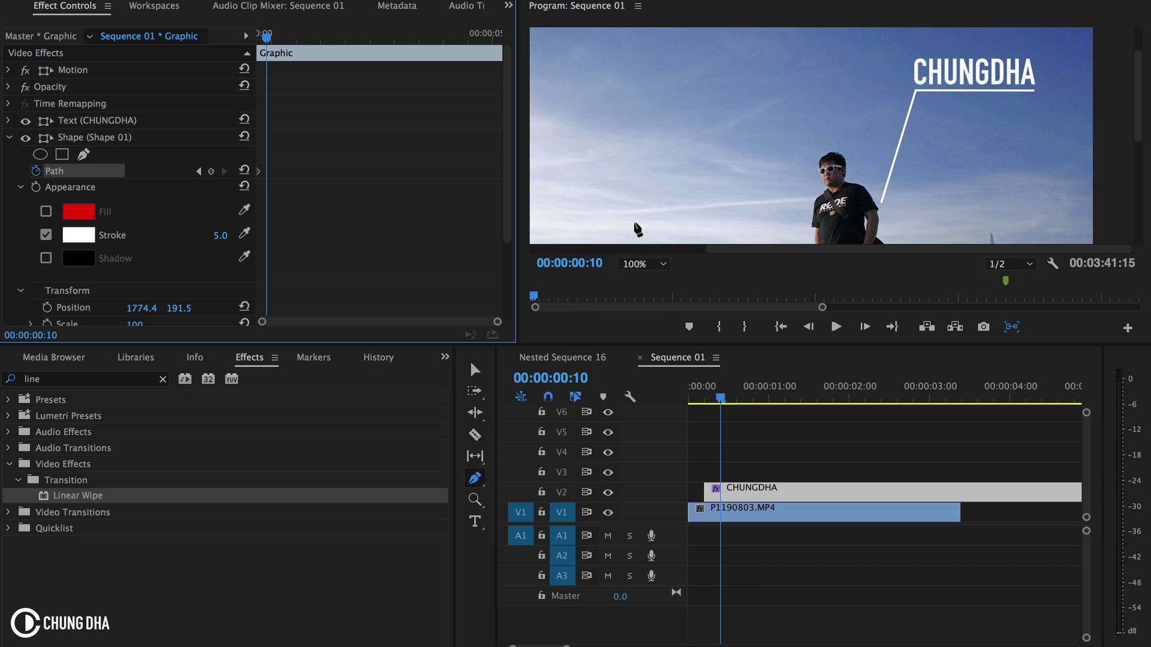
left_click(88, 137)
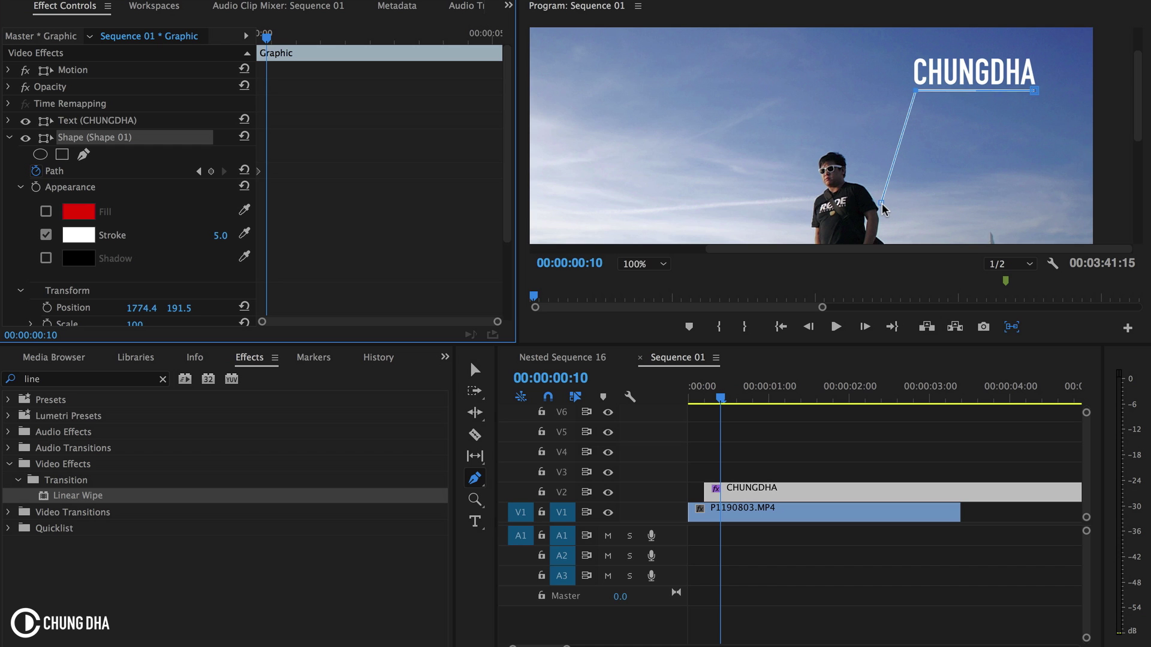
Keyframe the line's lower end onto the man every five frames through 00:00:03:00.
left_click_drag(880, 203, 873, 204)
key("shift")
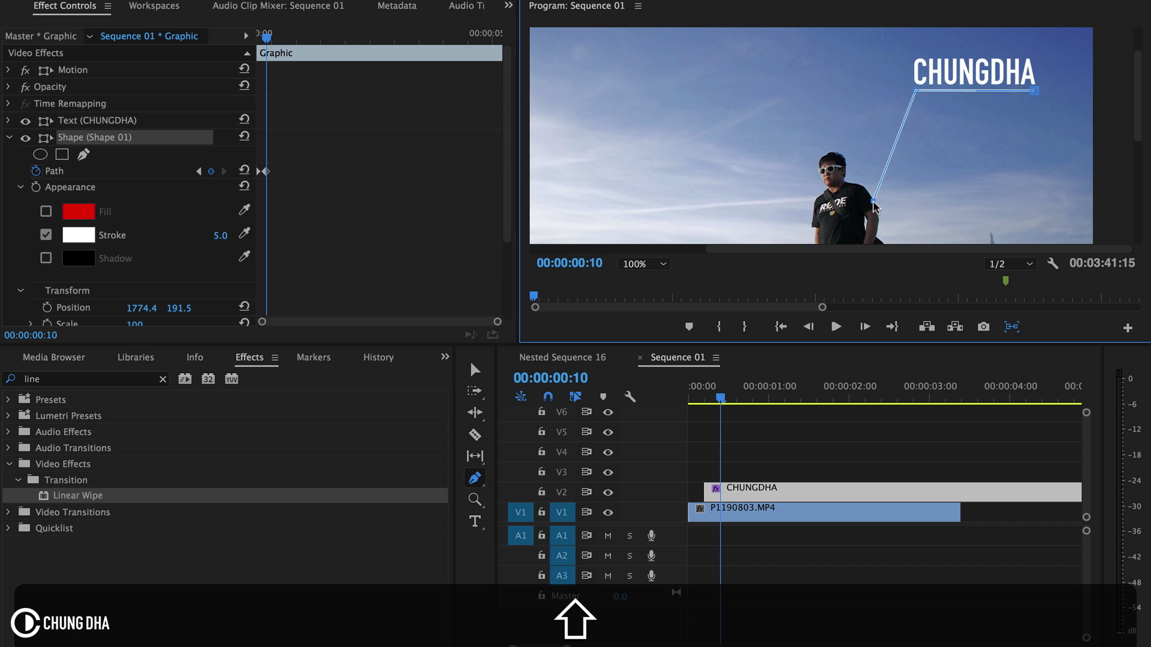
key("shift+Right")
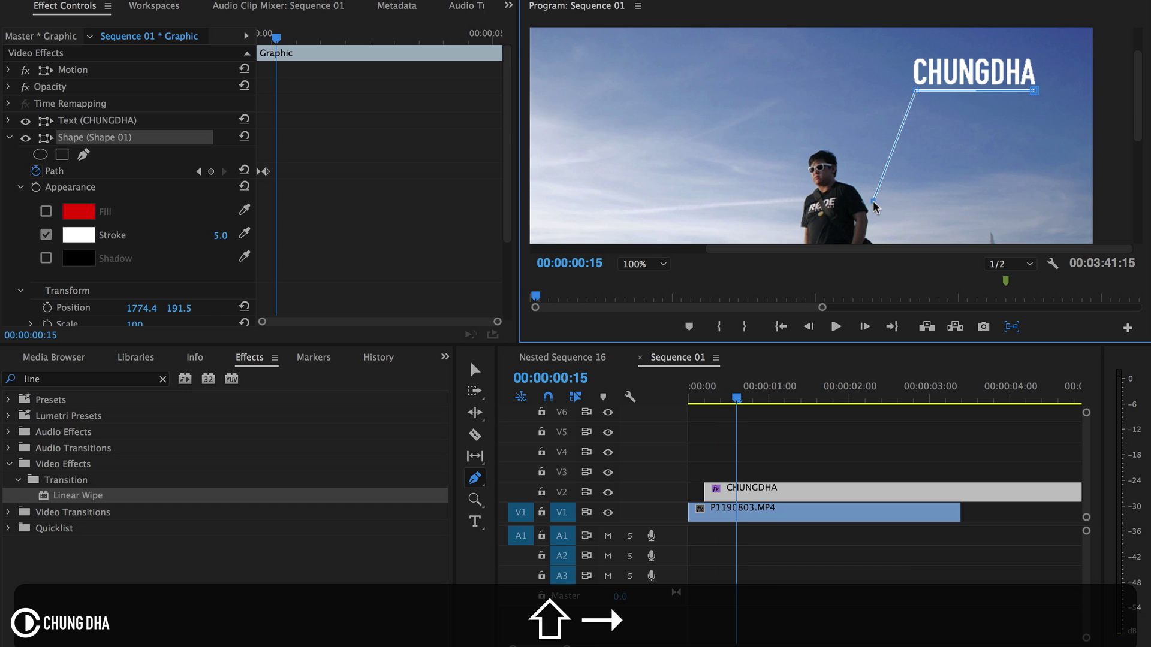
left_click_drag(872, 204, 863, 204)
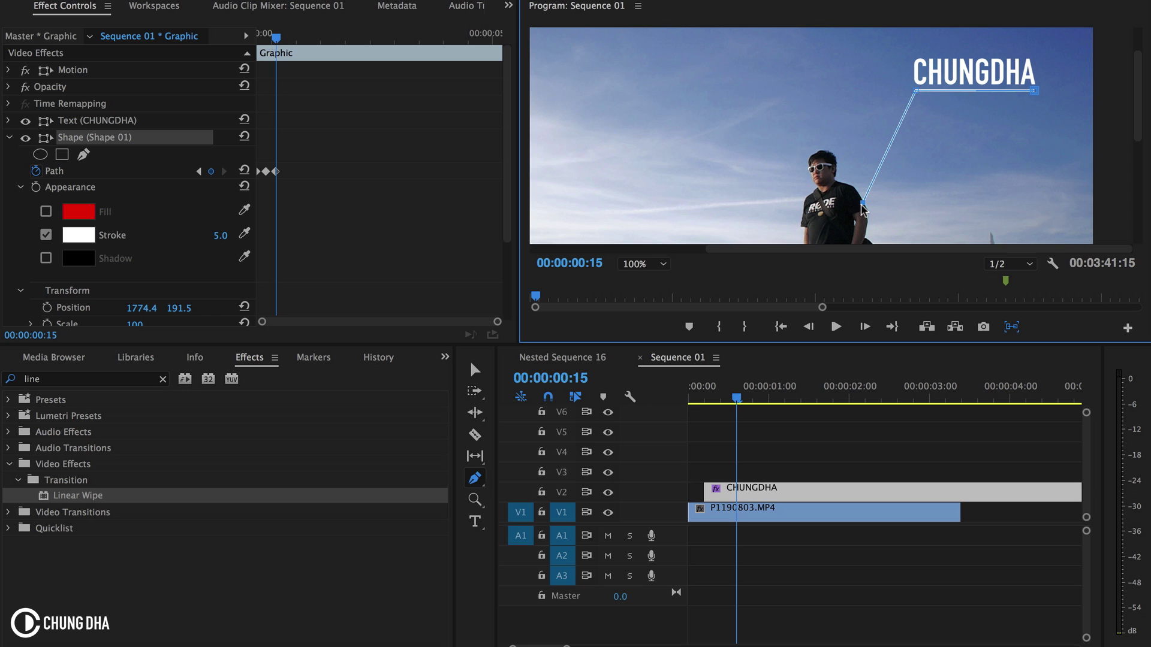
key("shift+Right")
left_click_drag(862, 203, 764, 175)
left_click(847, 201)
key("shift+Right")
key("shift+Right")
key("shift+Right")
key("shift+Right")
key("shift+Right")
key("shift+Right")
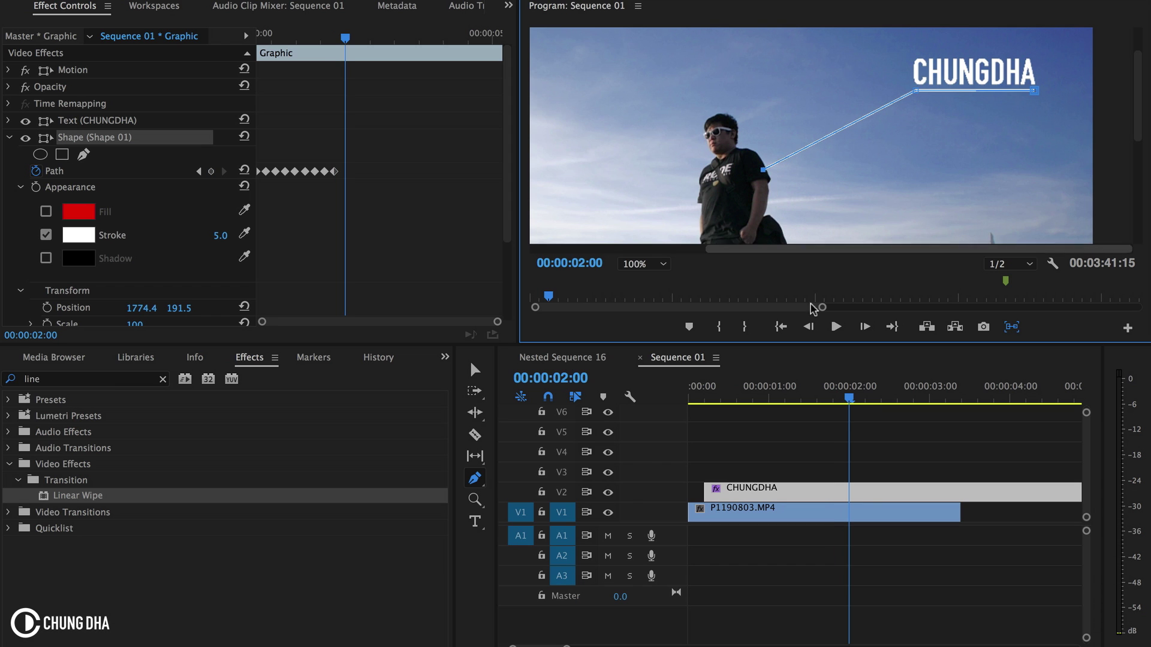
left_click_drag(763, 170, 592, 126)
key("shift+Right")
key("shift+Right")
key("shift+Right")
key("shift+Right")
key("shift+Right")
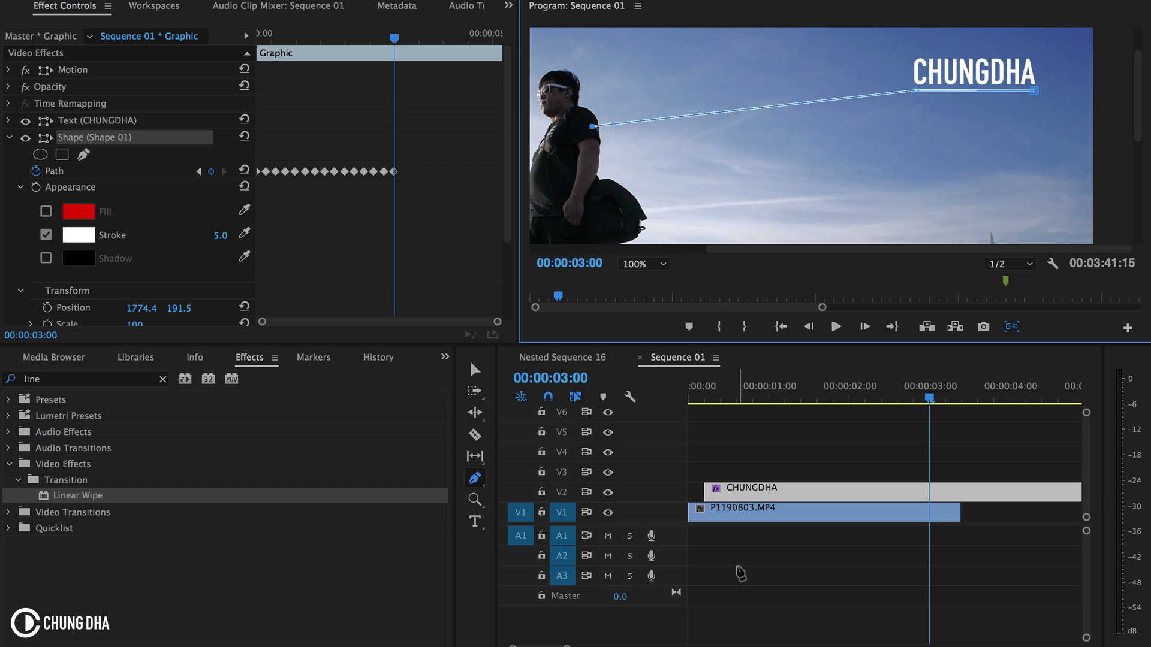
Trim the CHUNGDHA graphic clip on V2 to end at 00:00:03:00.
scroll(869, 456, "down", 2)
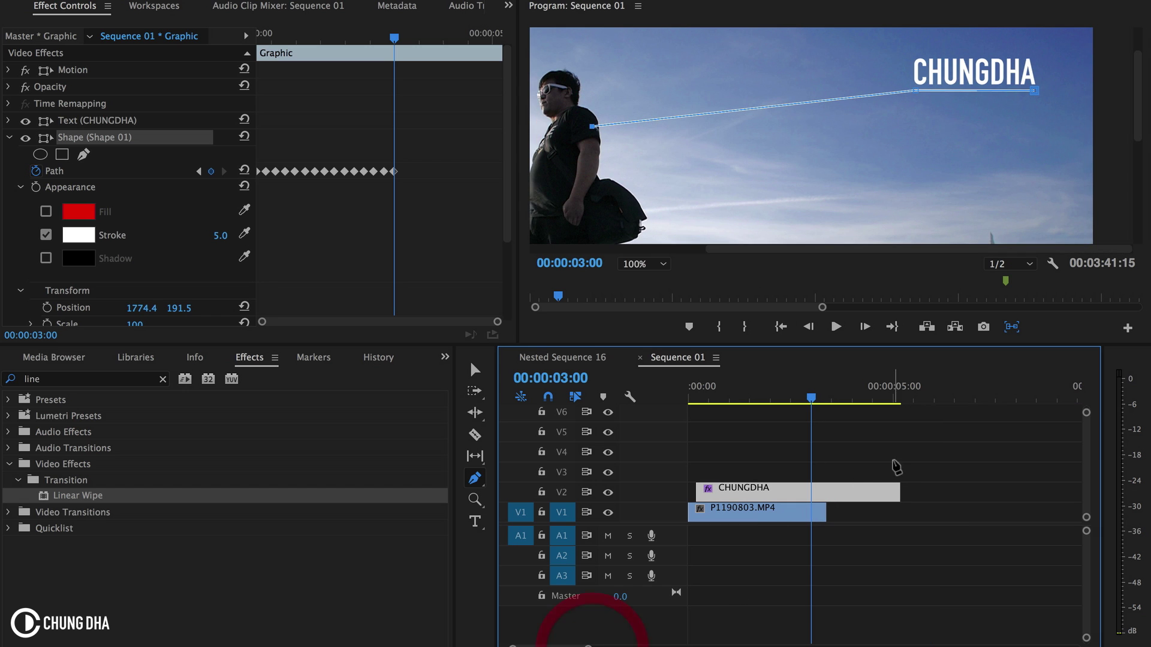
key("v")
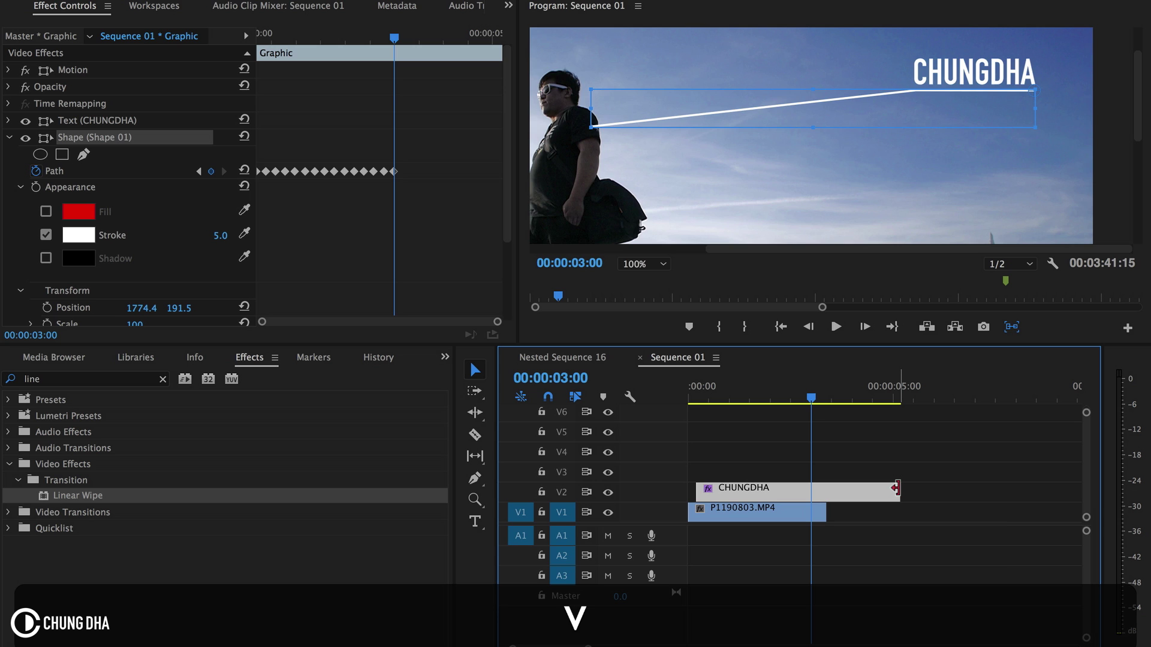
left_click_drag(899, 494, 811, 487)
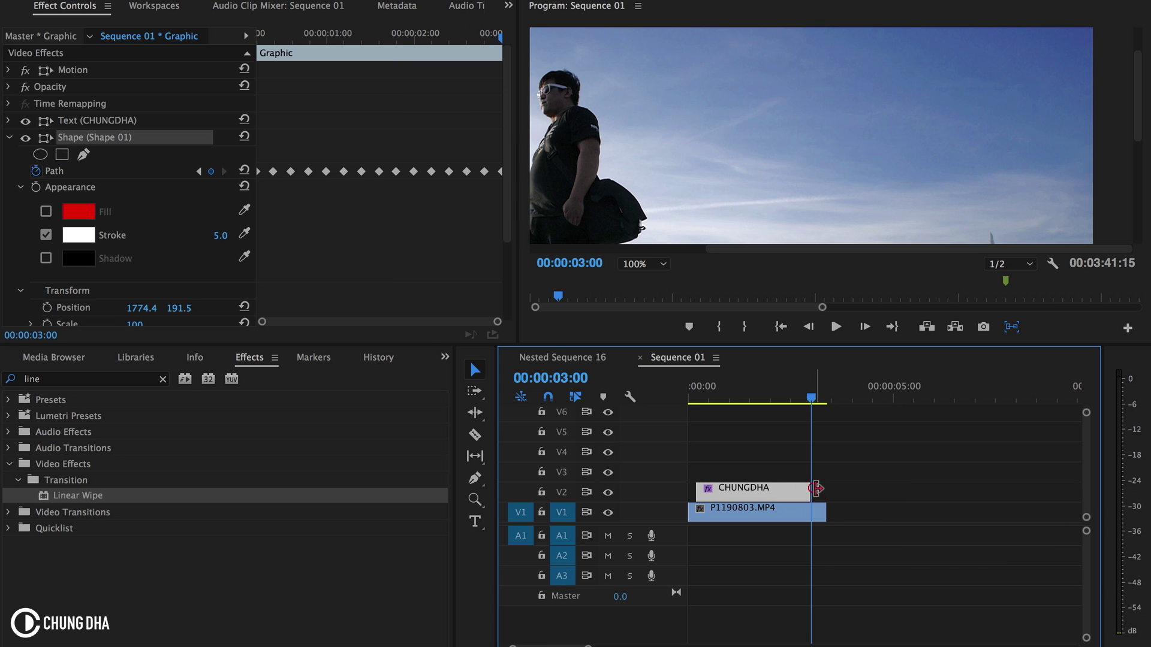
left_click(650, 265)
Fit the whole frame in the Program monitor and play the sequence from the start.
left_click(647, 271)
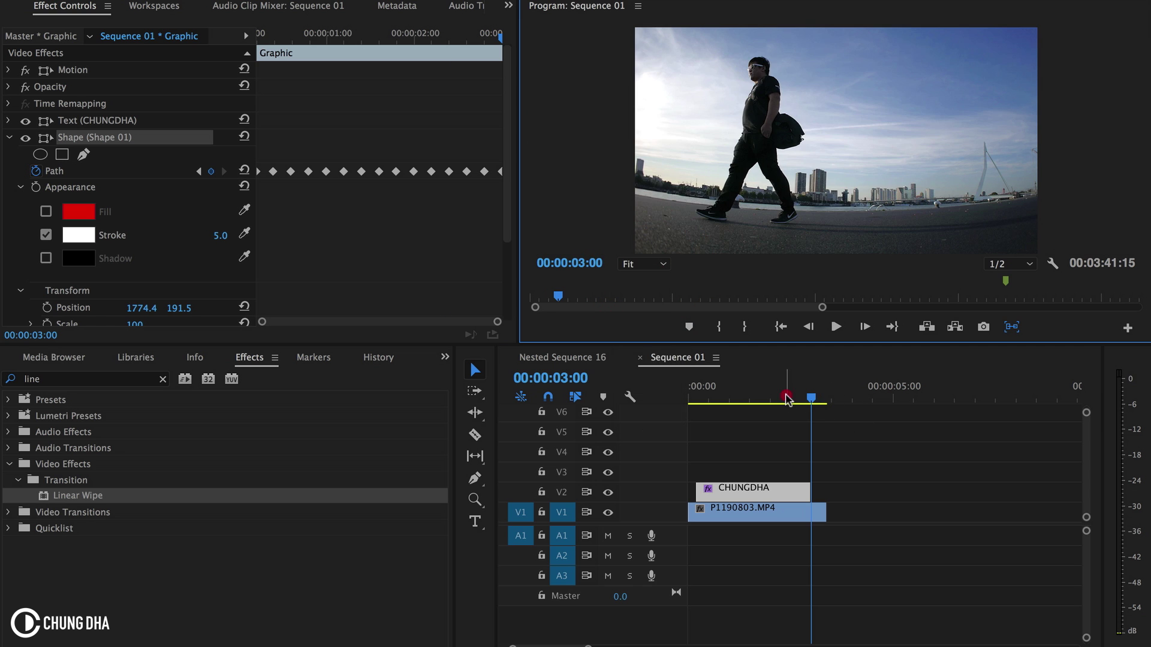
key("Home")
key("space")
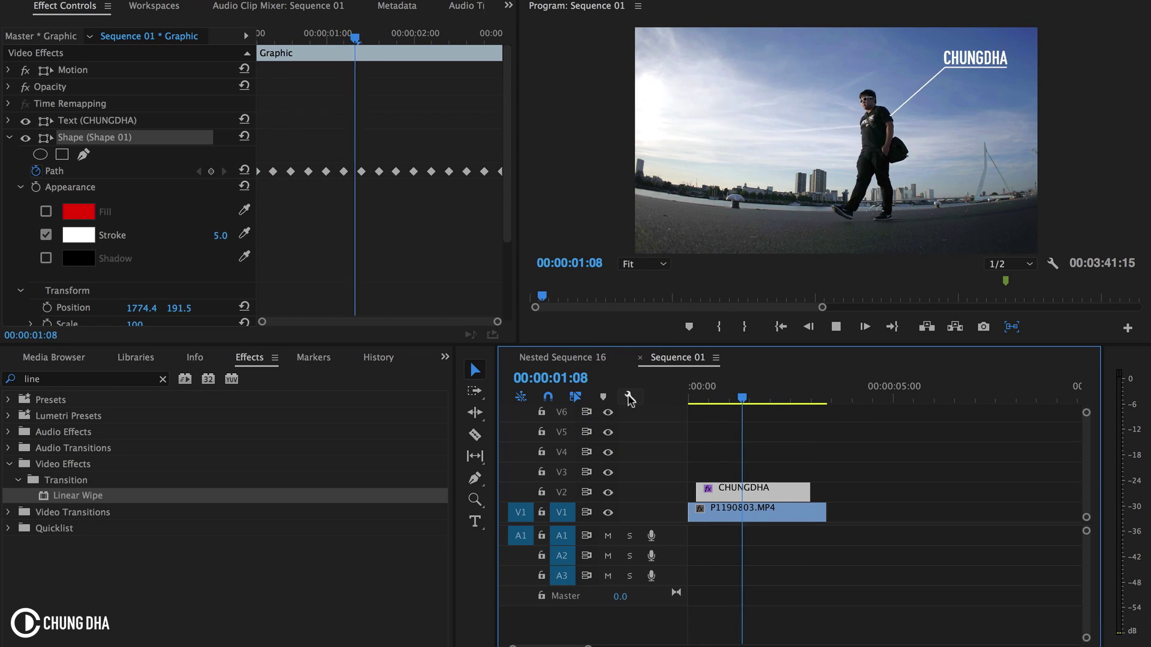
key("space")
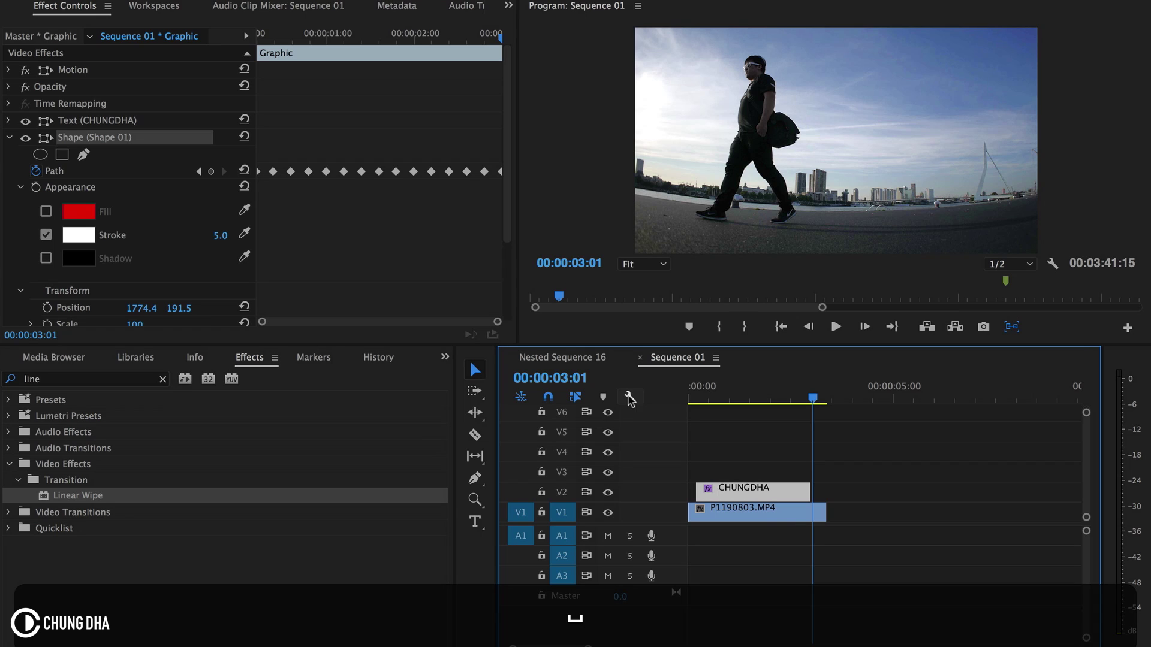
Return the playhead to the beginning of the sequence.
key("Home")
left_click(701, 404)
left_click_drag(701, 406, 689, 407)
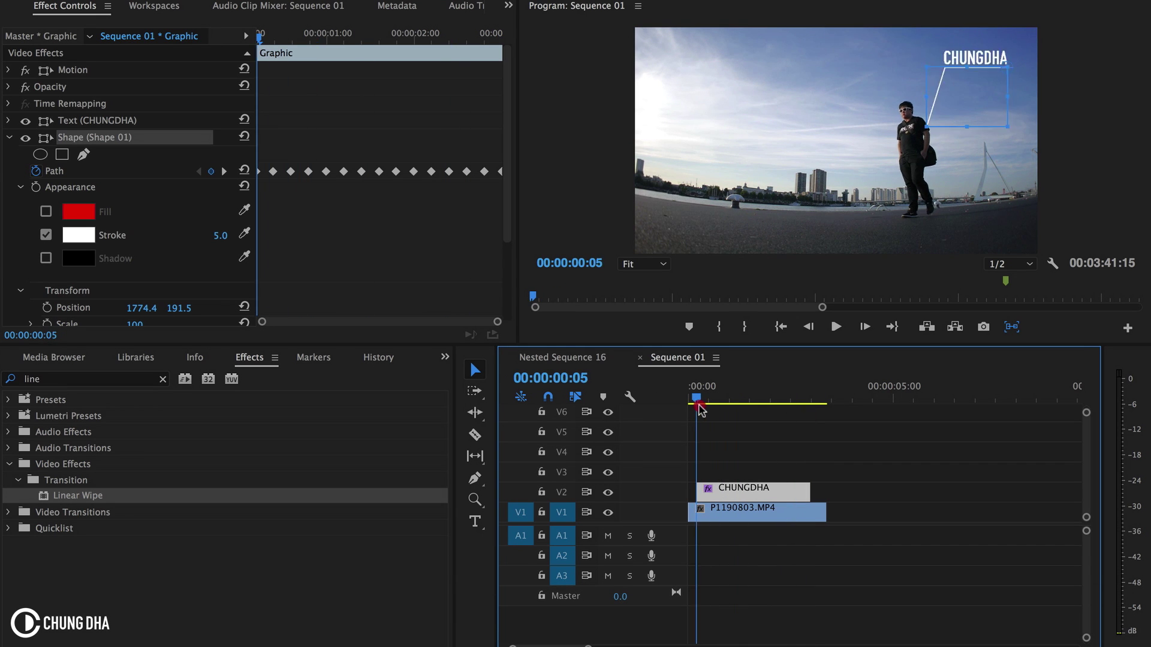